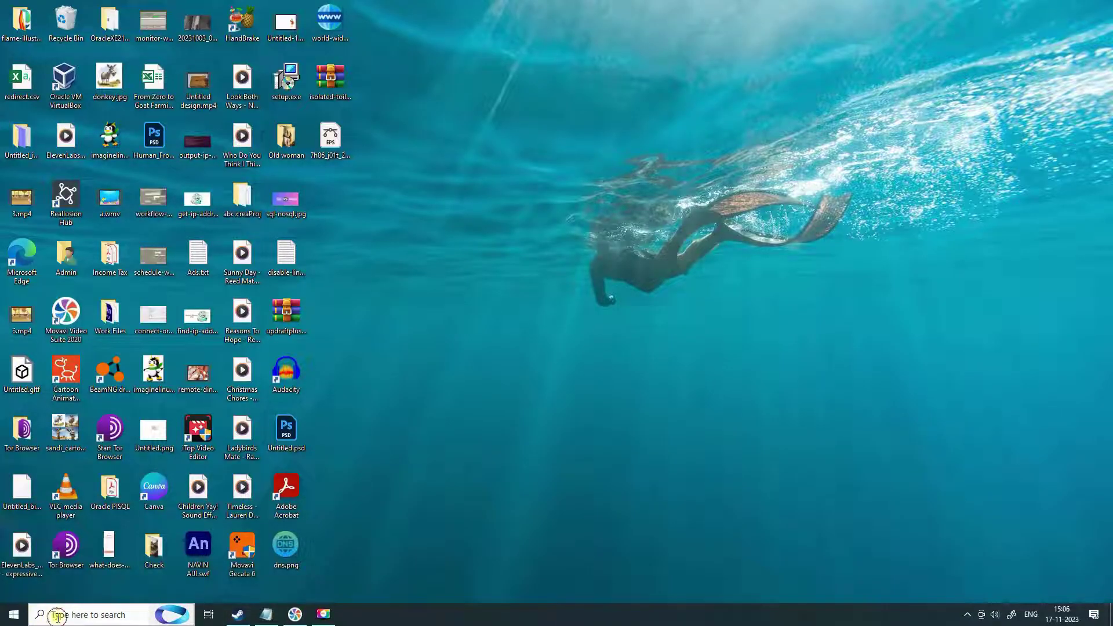
# Search the taskbar for 'chrom' and launch Google Chrome from the results.
pyautogui.click(58, 615)
pyautogui.write('chrom')
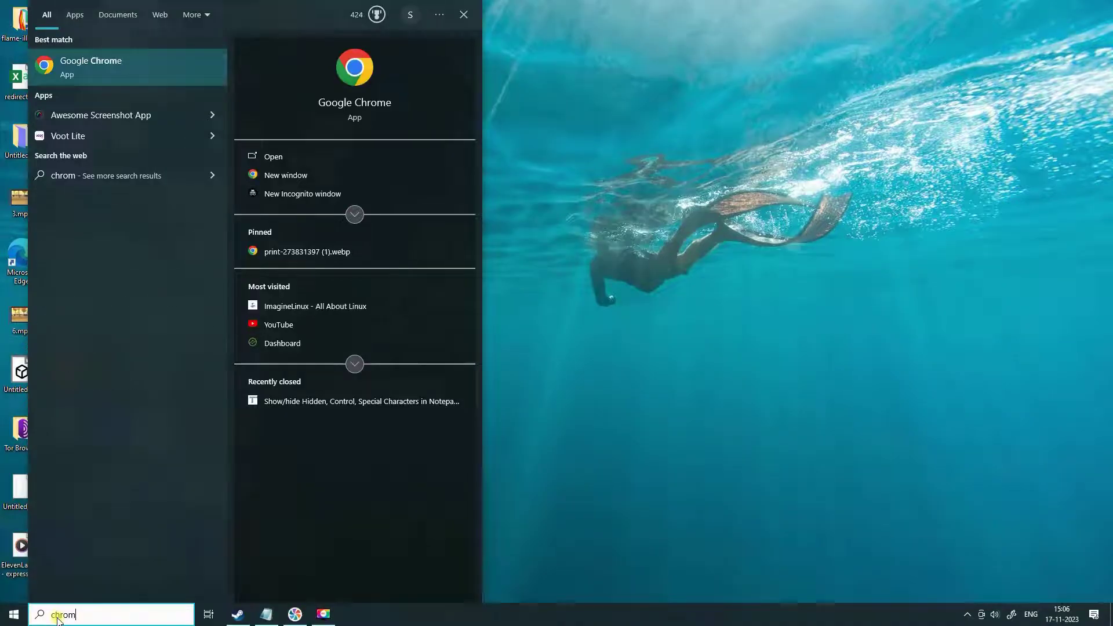
pyautogui.click(89, 75)
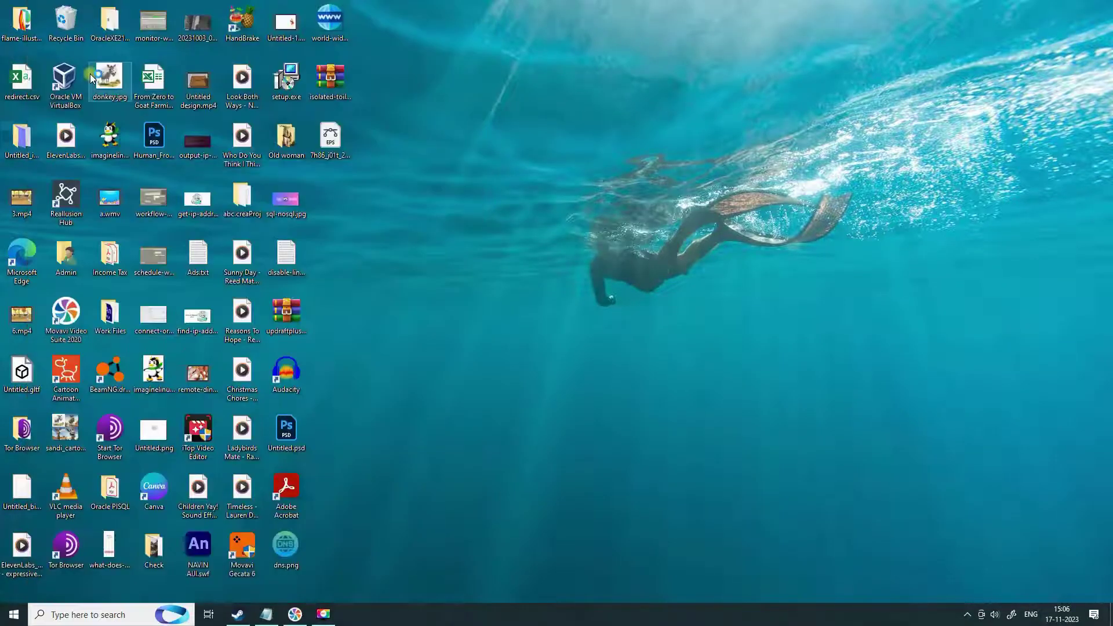
# Load chrome://net-internals/#dns and place the cursor in the domain lookup field.
pyautogui.write('chrome://net-internals/#dns')
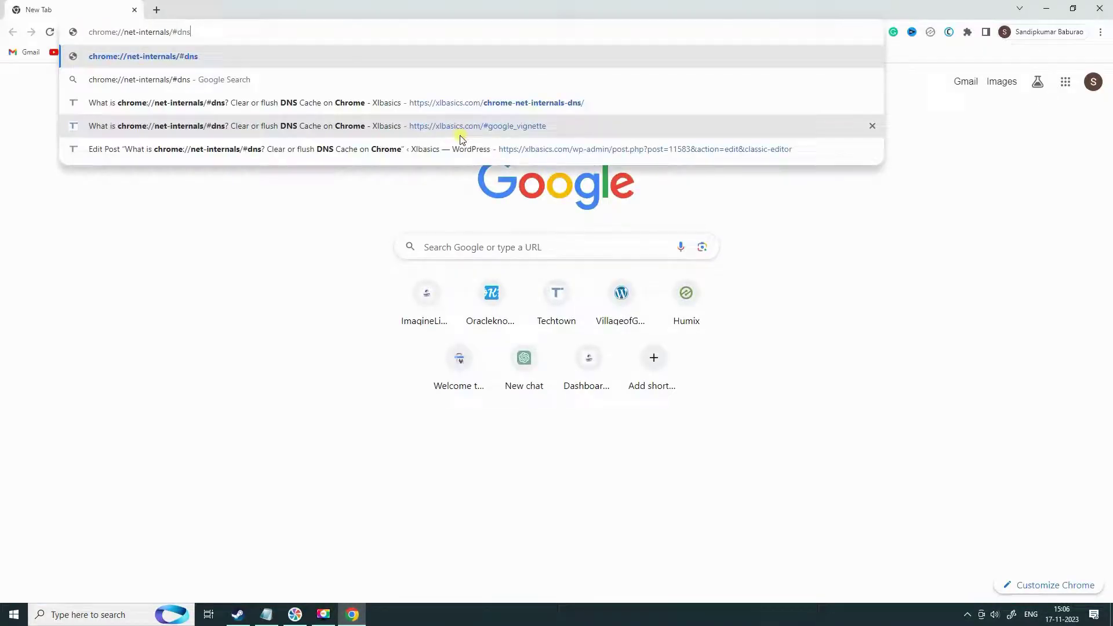
pyautogui.press('Return')
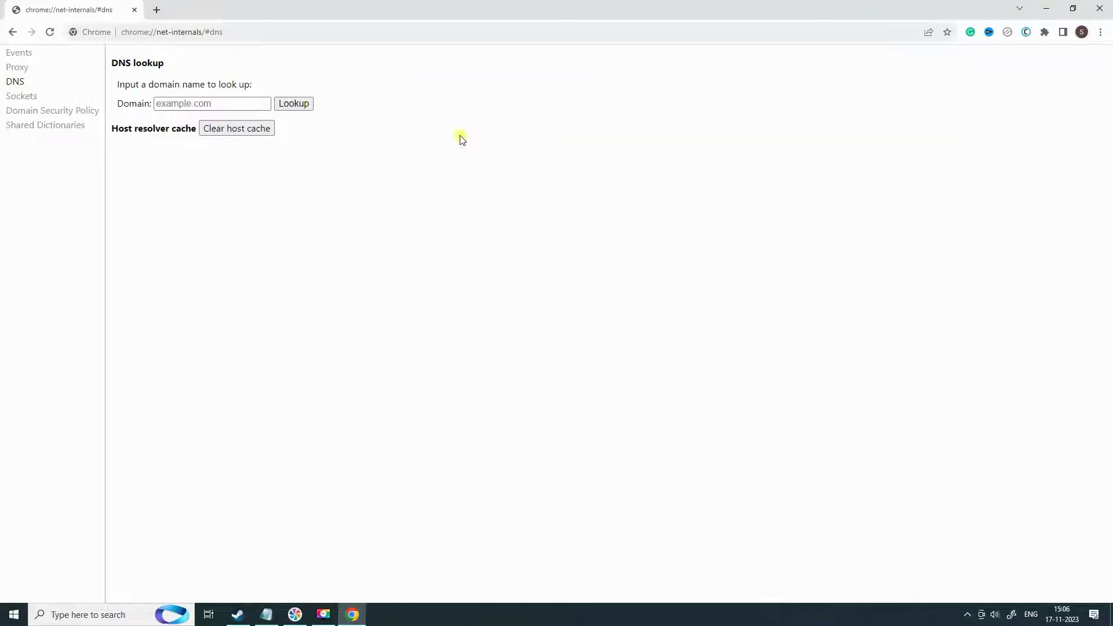
pyautogui.click(165, 108)
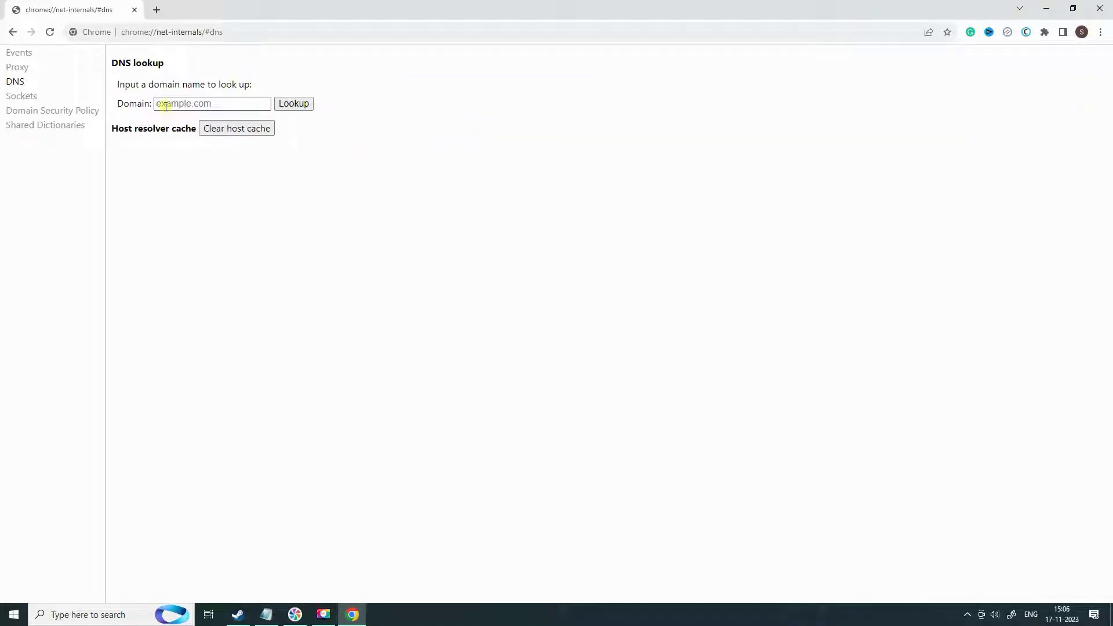